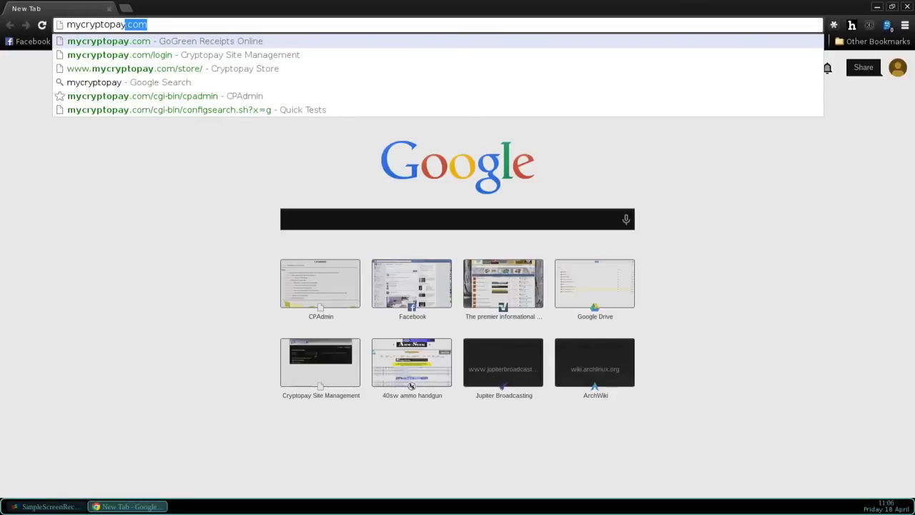
# - Load the CryptoPay login page at mycryptopay.com/login in Chrome
pyautogui.write('.com/')
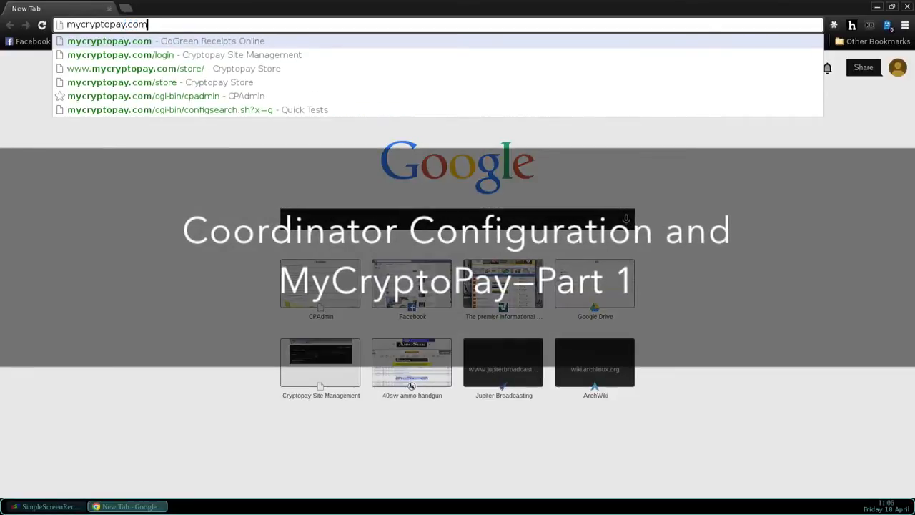
pyautogui.write('login')
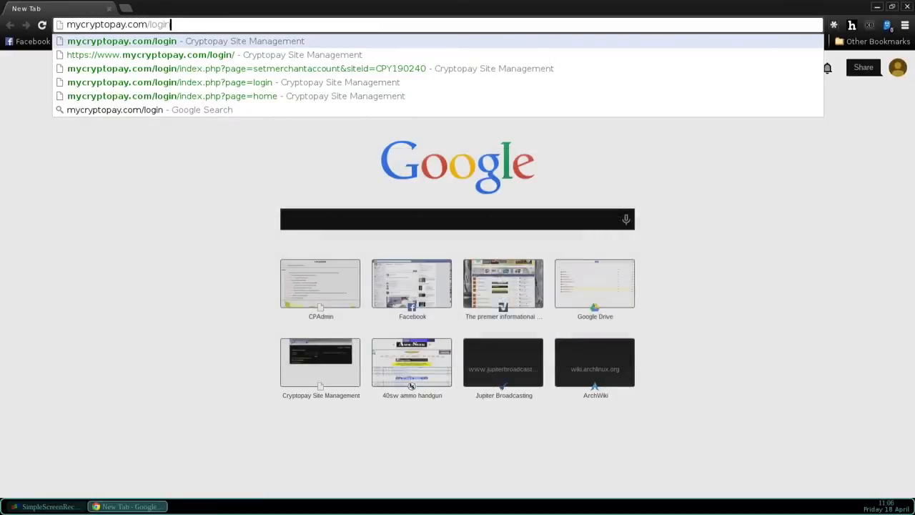
pyautogui.press('Return')
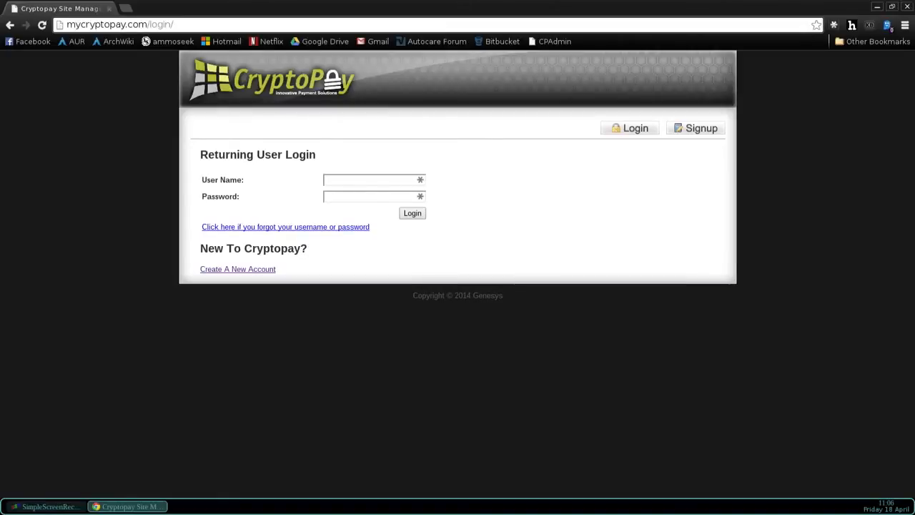
# - Sign up a new CryptoPay account with a username, contact email and matching password
pyautogui.click(234, 270)
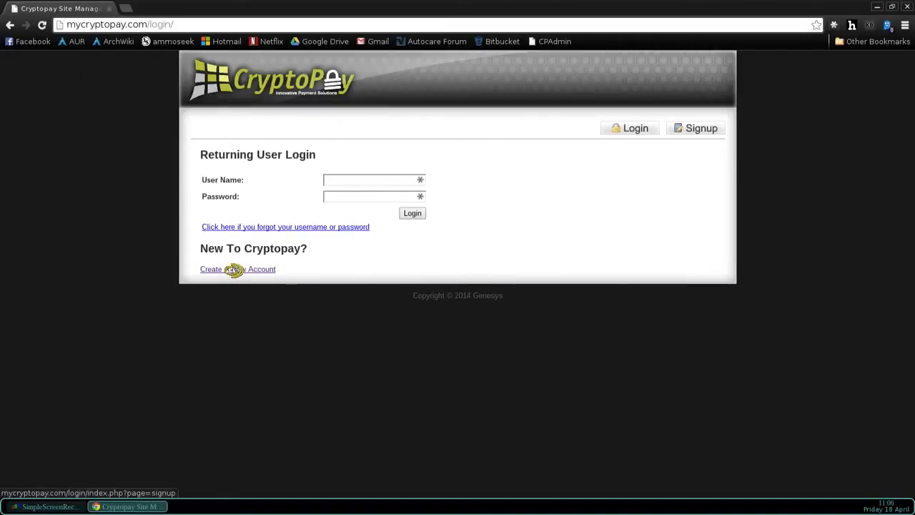
pyautogui.click(386, 197)
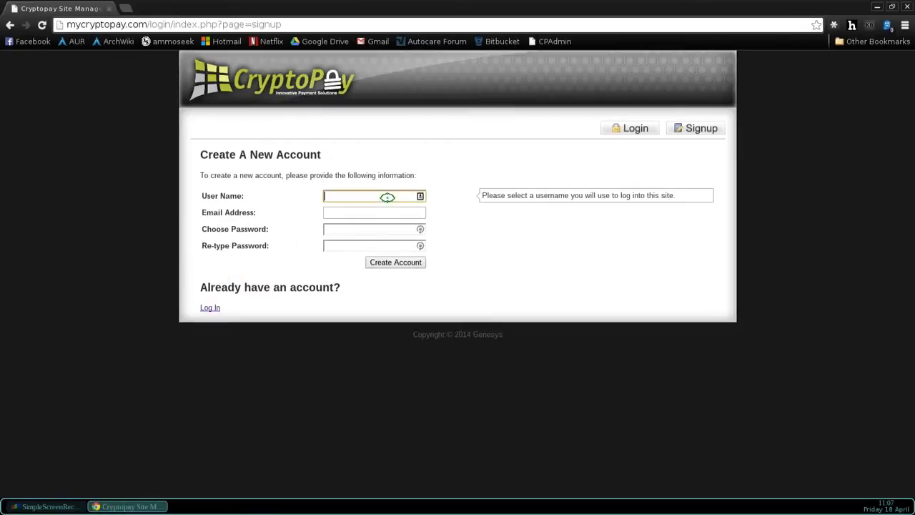
pyautogui.write('davecr')
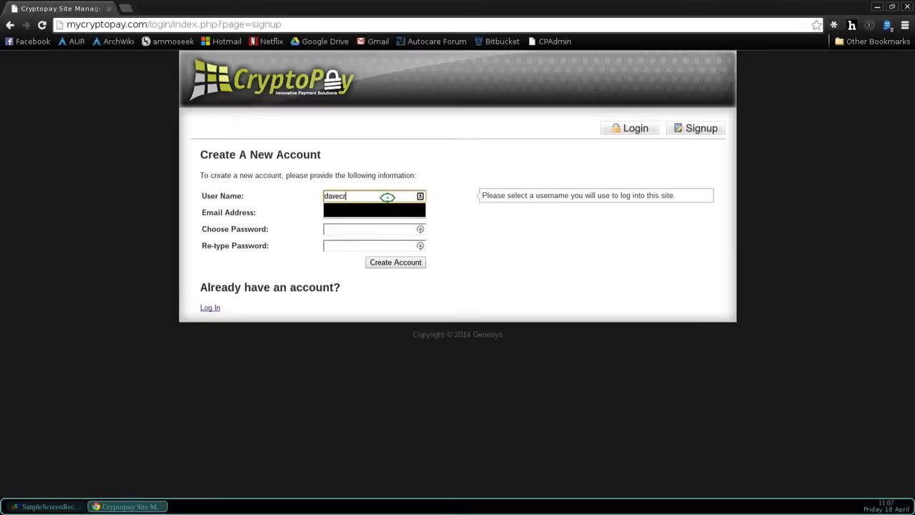
pyautogui.write('yptopay')
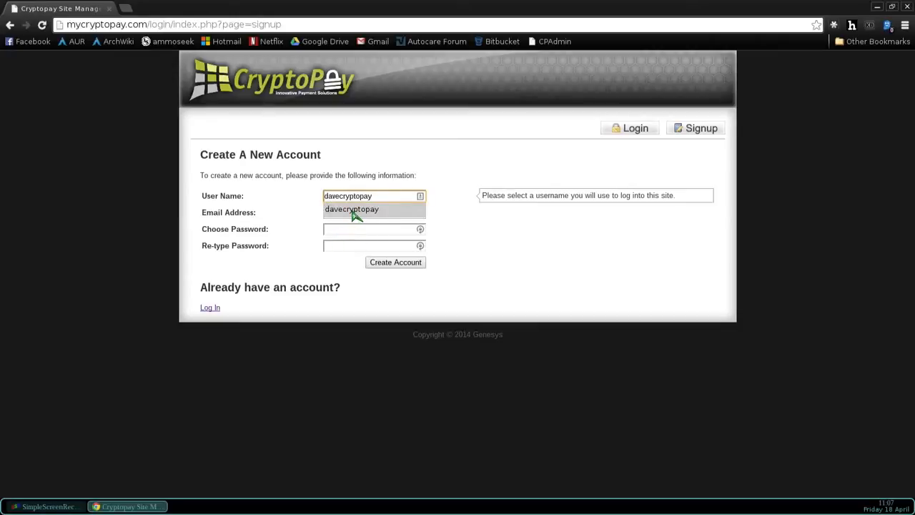
pyautogui.click(351, 211)
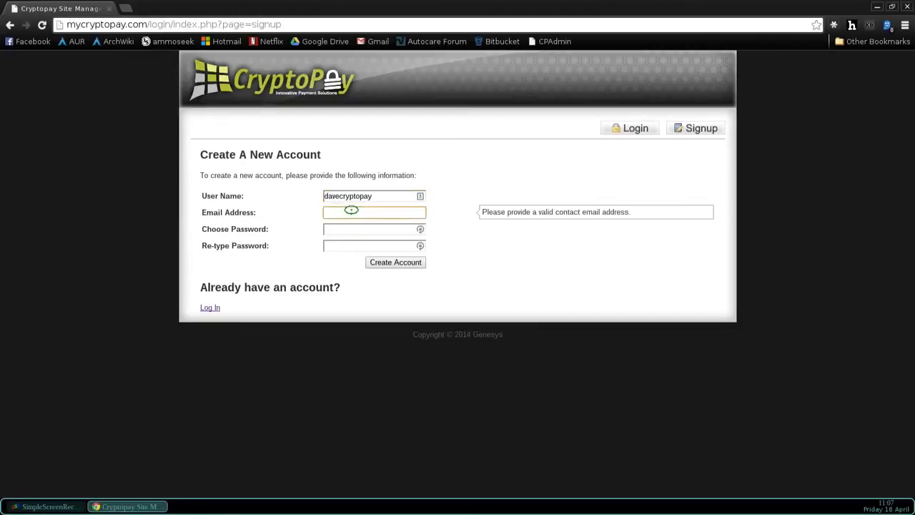
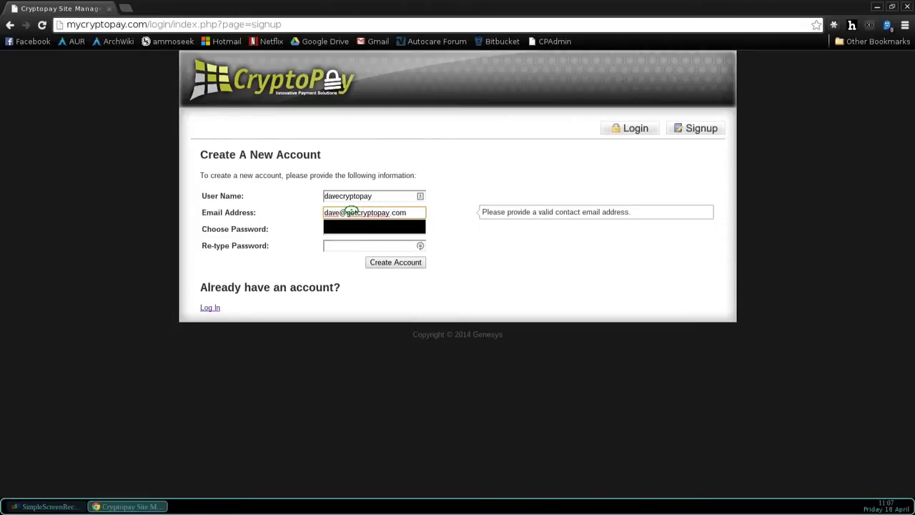
pyautogui.press('Tab')
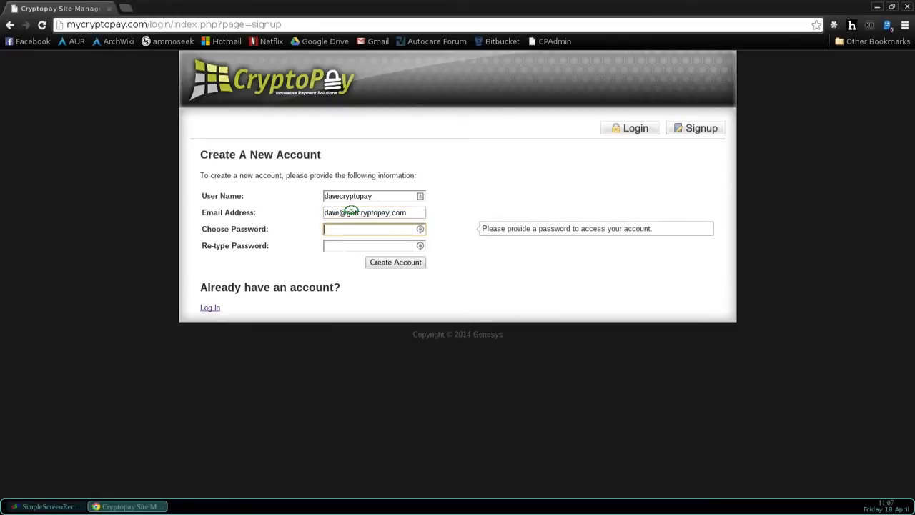
pyautogui.write('************')
pyautogui.press('Tab')
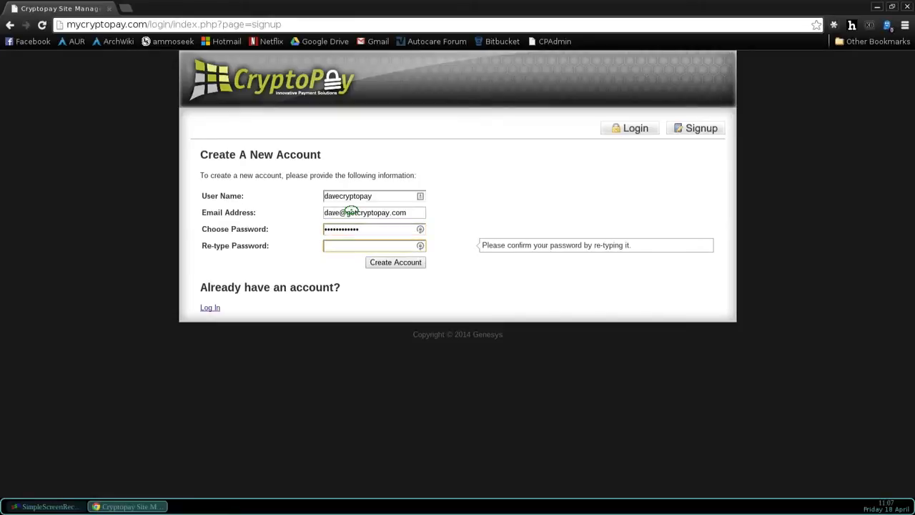
pyautogui.write('************')
pyautogui.click(397, 266)
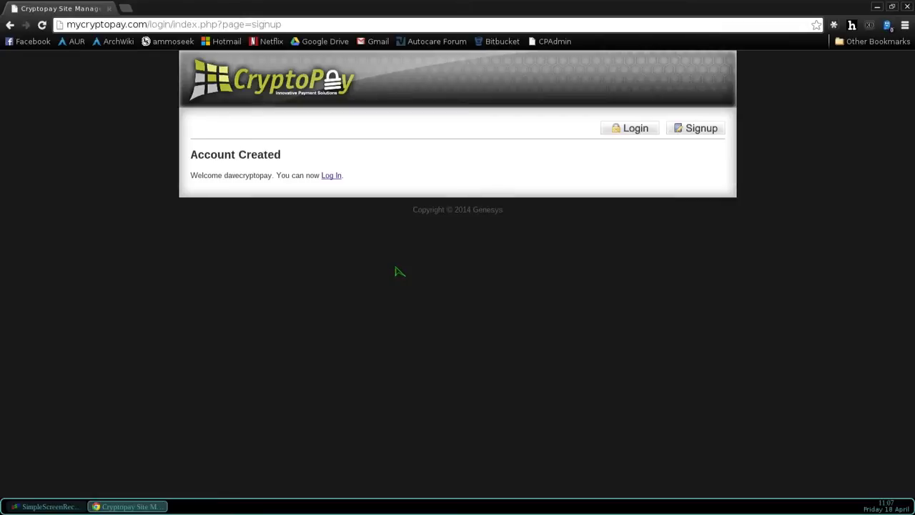
pyautogui.click(332, 176)
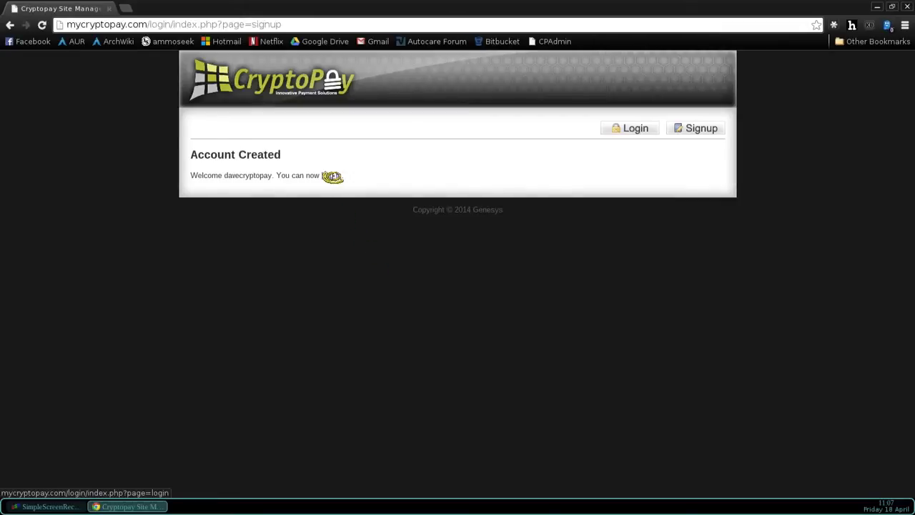
# - Enter the new account's username and password on the Returning User Login page
pyautogui.click(364, 227)
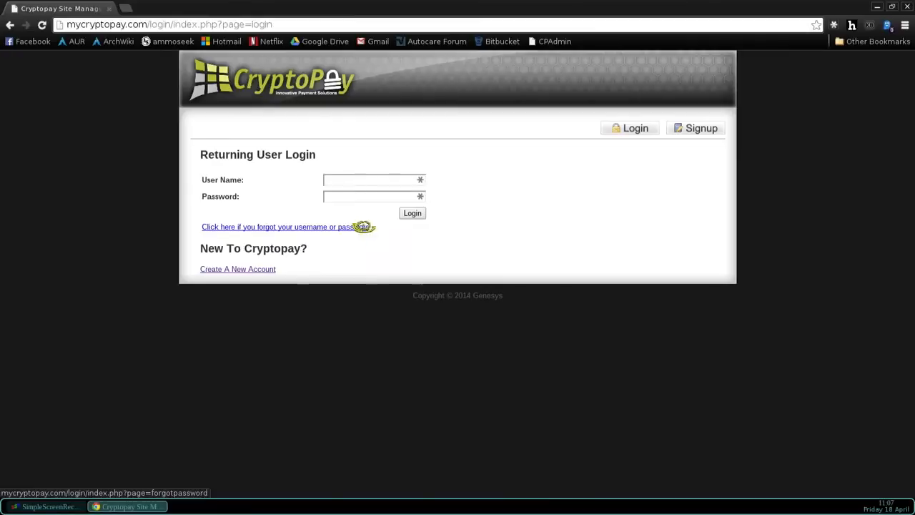
pyautogui.click(351, 180)
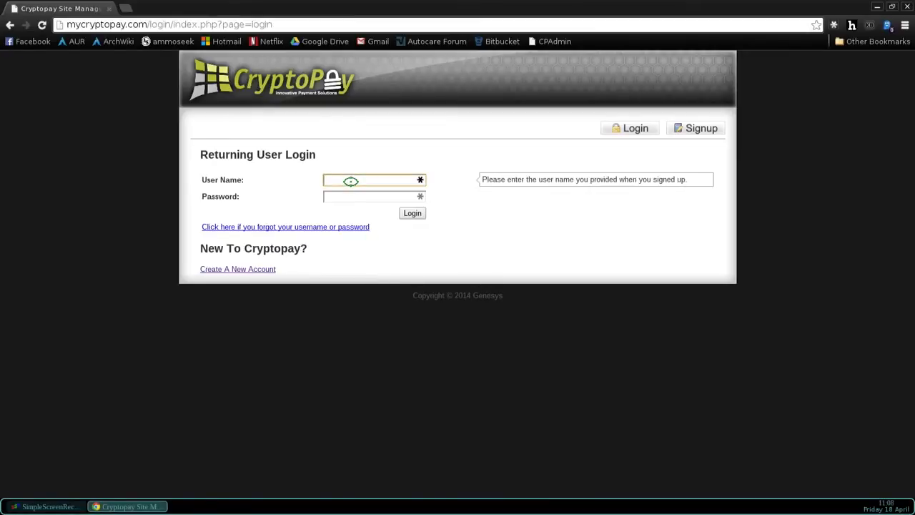
pyautogui.write('dave')
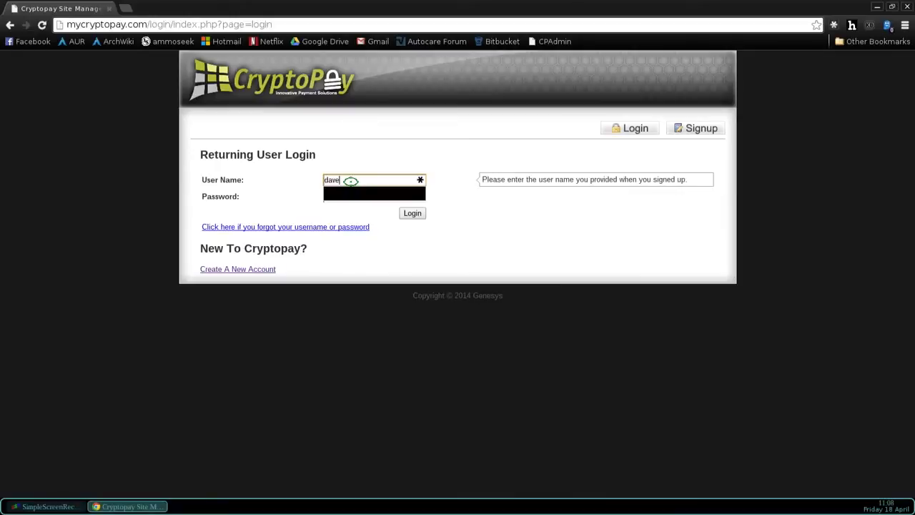
pyautogui.write('cryptopay')
pyautogui.press('Tab')
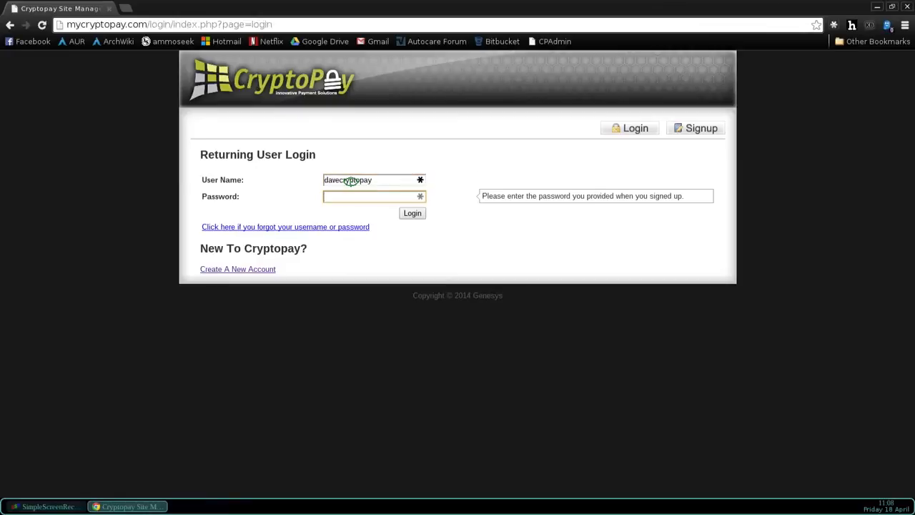
pyautogui.write('••••••••••••')
# - Log in, read the CryptoPay warranty PDF in a new tab, then return to the Terms page
pyautogui.click(415, 216)
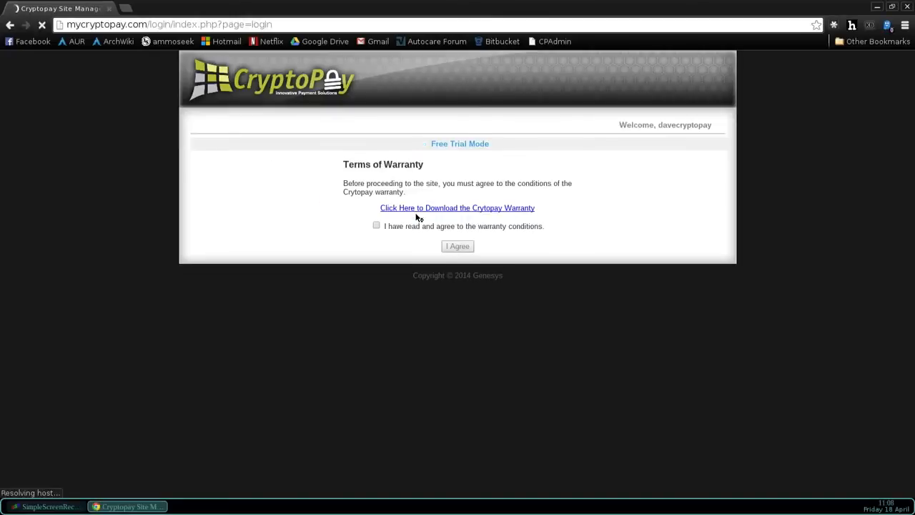
pyautogui.click(417, 216)
pyautogui.click(464, 215)
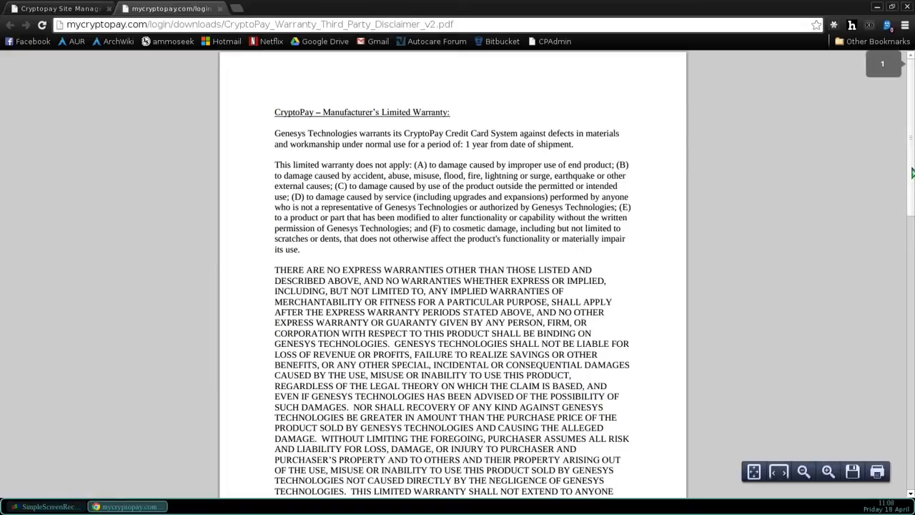
pyautogui.moveTo(913, 172); pyautogui.dragTo(905, 69)
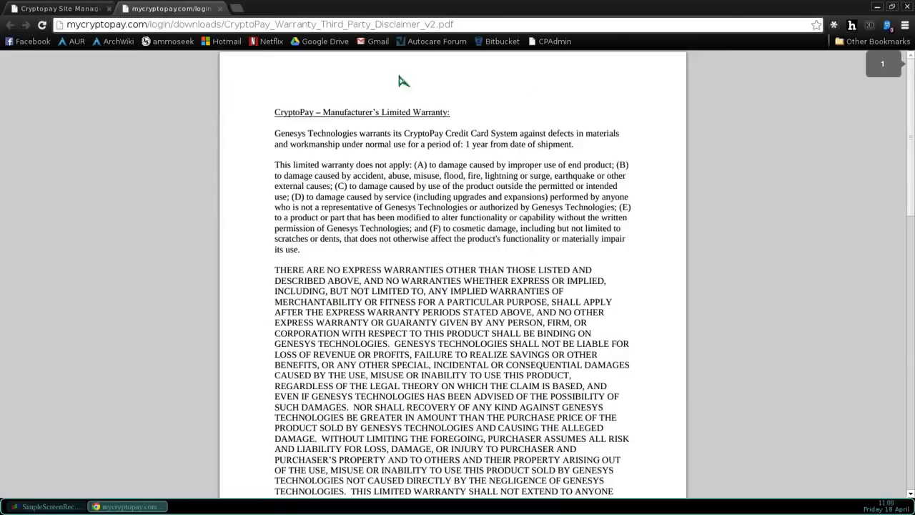
pyautogui.click(61, 9)
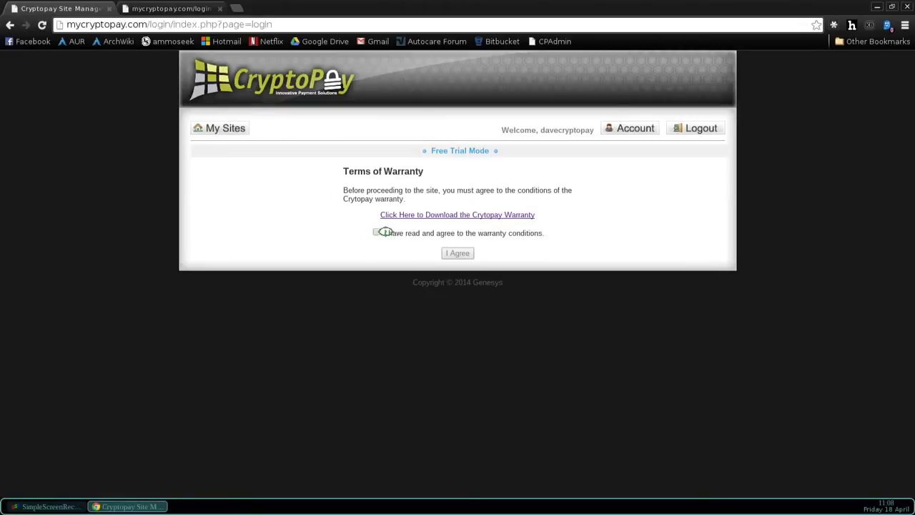
# - Accept the warranty terms with I Agree, then start adding a first site from the empty list
pyautogui.click(377, 233)
pyautogui.click(461, 254)
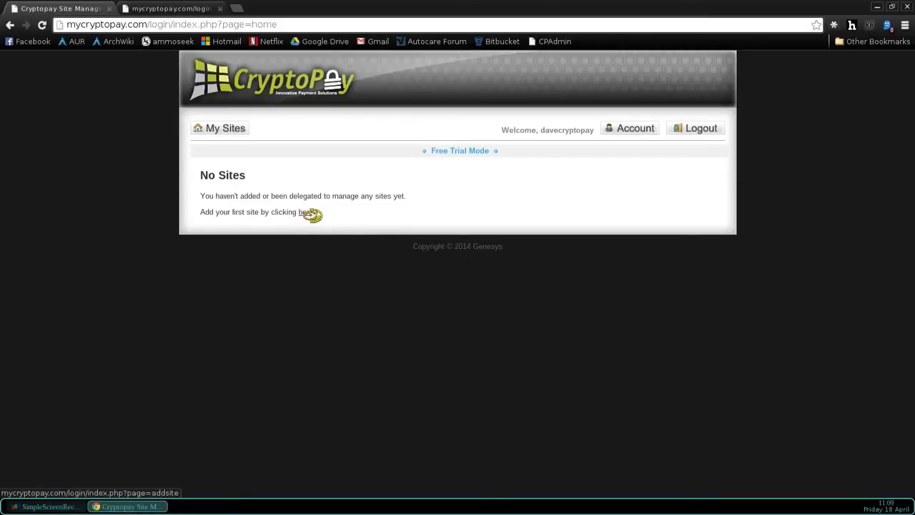
pyautogui.click(308, 214)
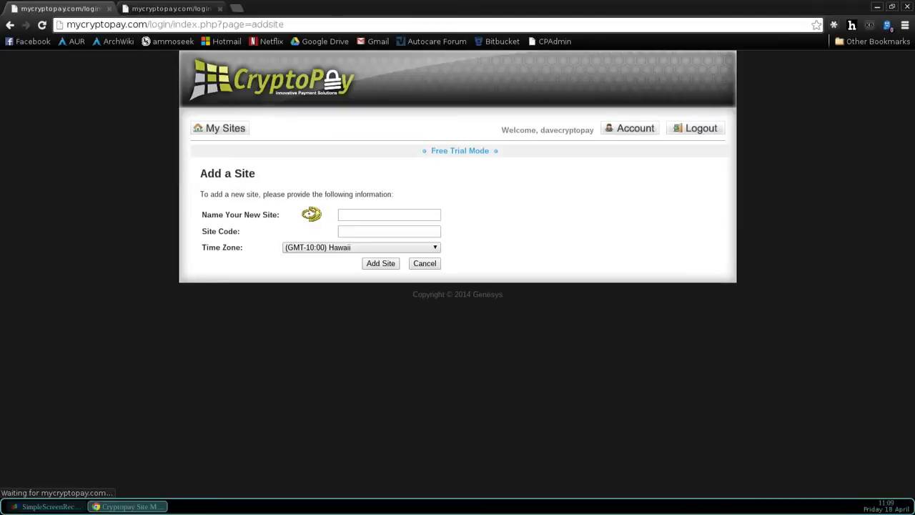
# - Add site 'Dave's Wash World' with site code CPY845 and Mountain Time (US & Canada) time zone
pyautogui.click(355, 215)
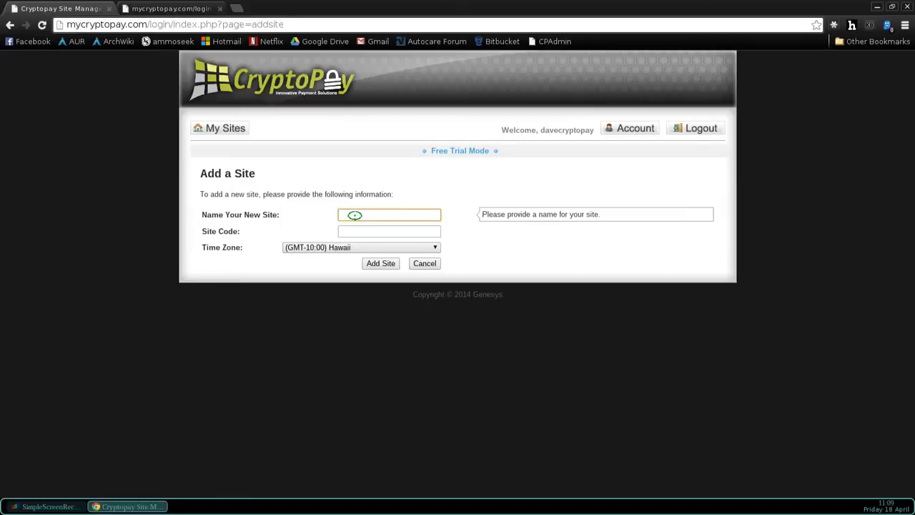
pyautogui.write("Dave's Wash WE")
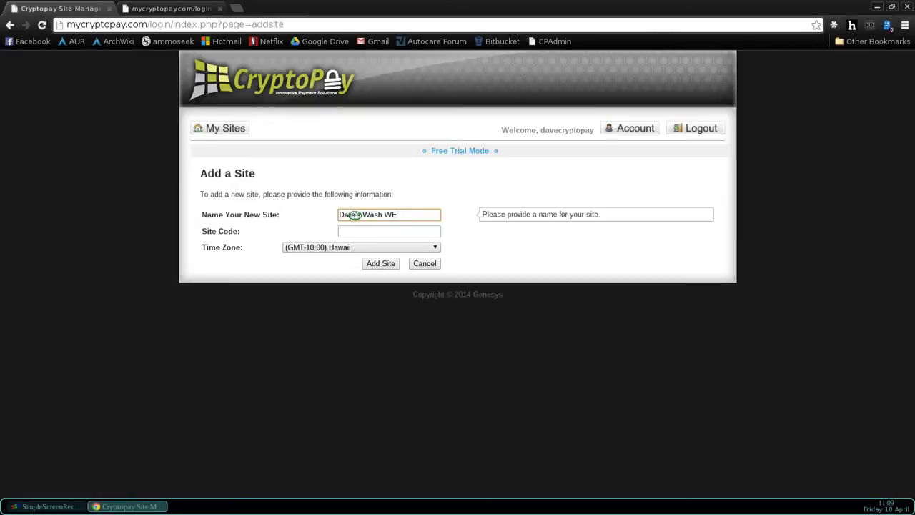
pyautogui.press('BackSpace')
pyautogui.write('orld')
pyautogui.click(374, 231)
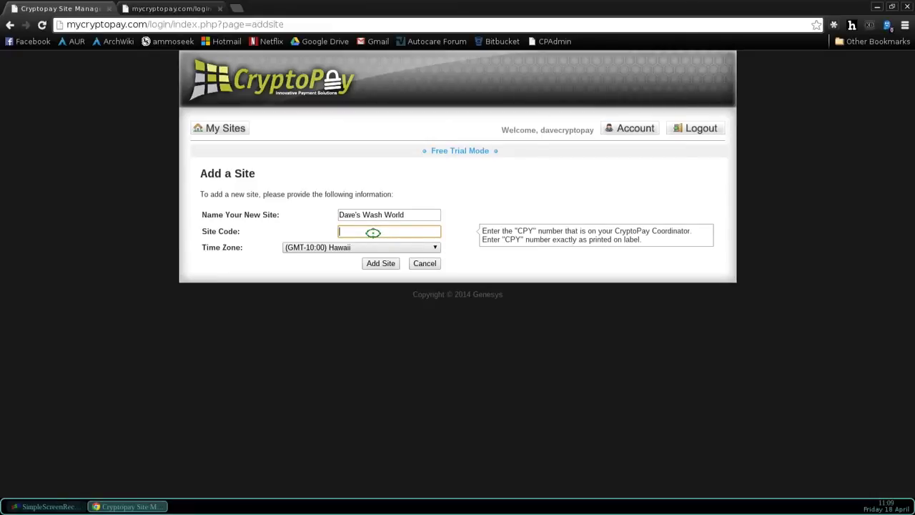
pyautogui.write('CP')
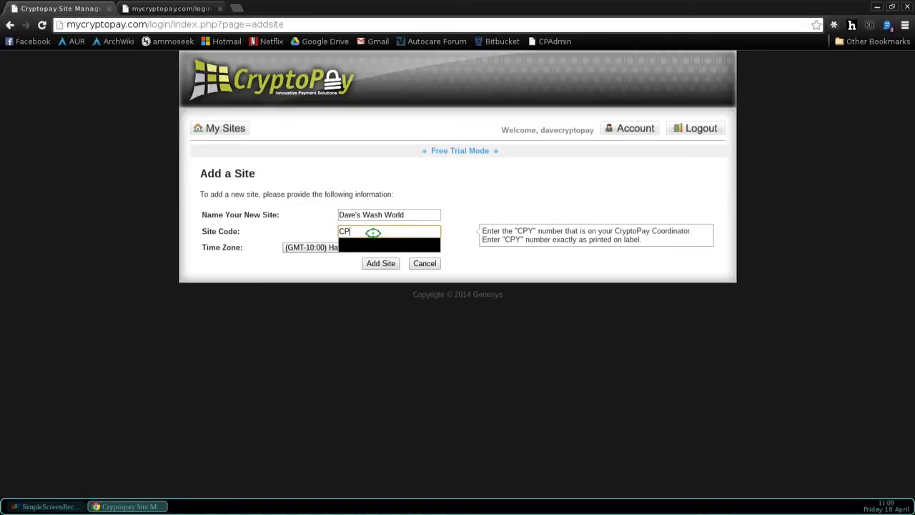
pyautogui.write('Y845425')
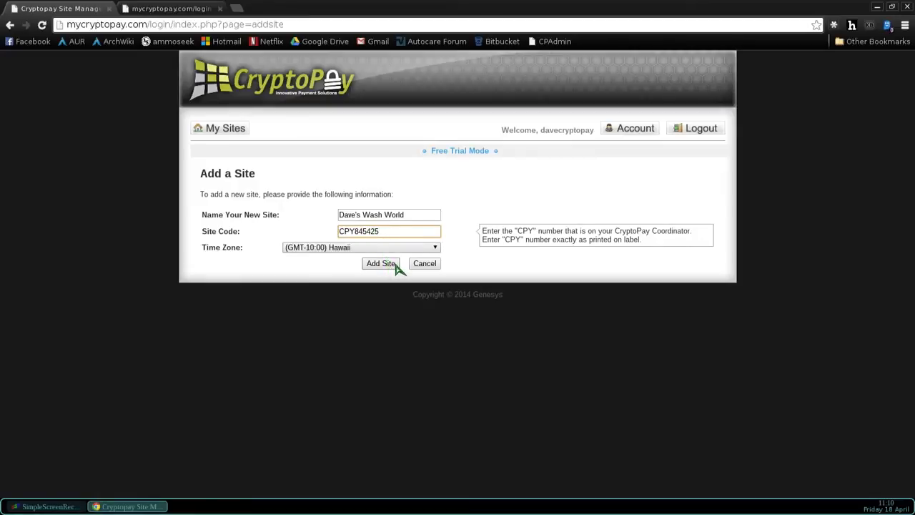
pyautogui.click(435, 249)
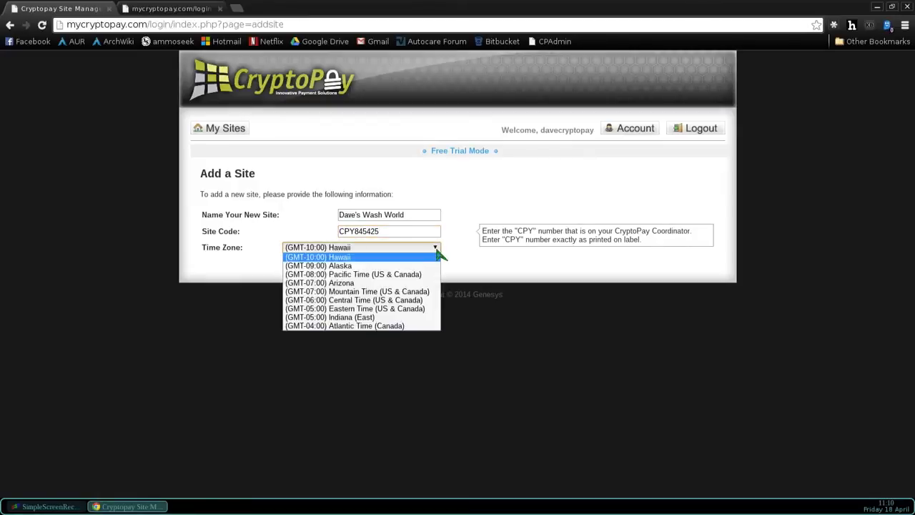
pyautogui.click(392, 293)
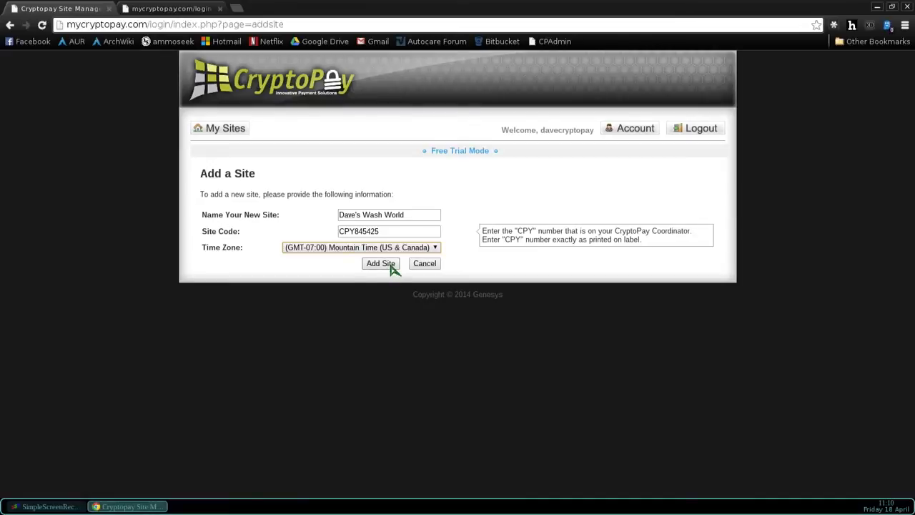
pyautogui.click(392, 264)
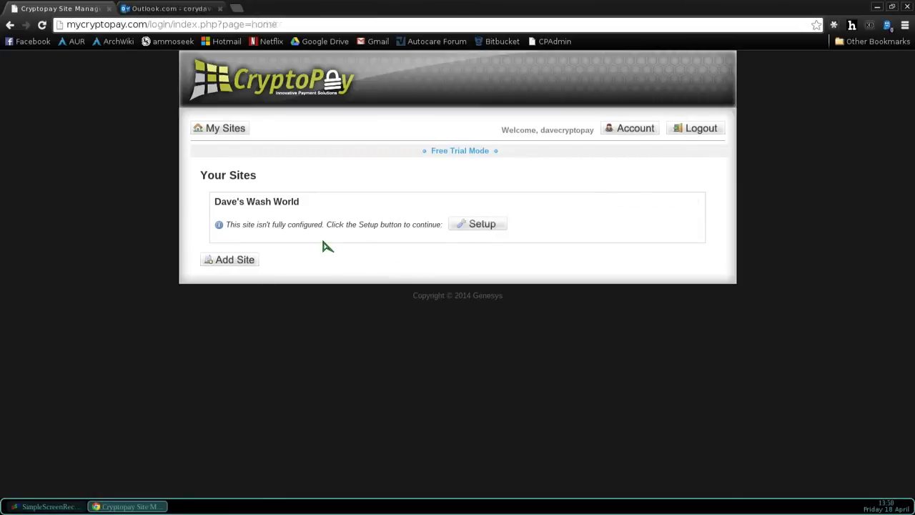
# - Open Setup for Dave's Wash World from the Your Sites list
pyautogui.click(465, 224)
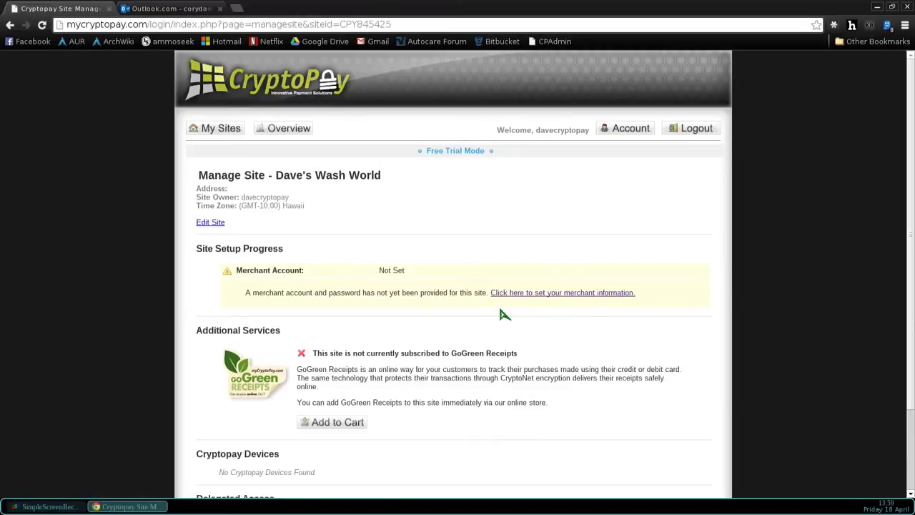
# - Open the merchant account form and paste the Merchant ID from the Outlook email into MPM Code
pyautogui.click(546, 294)
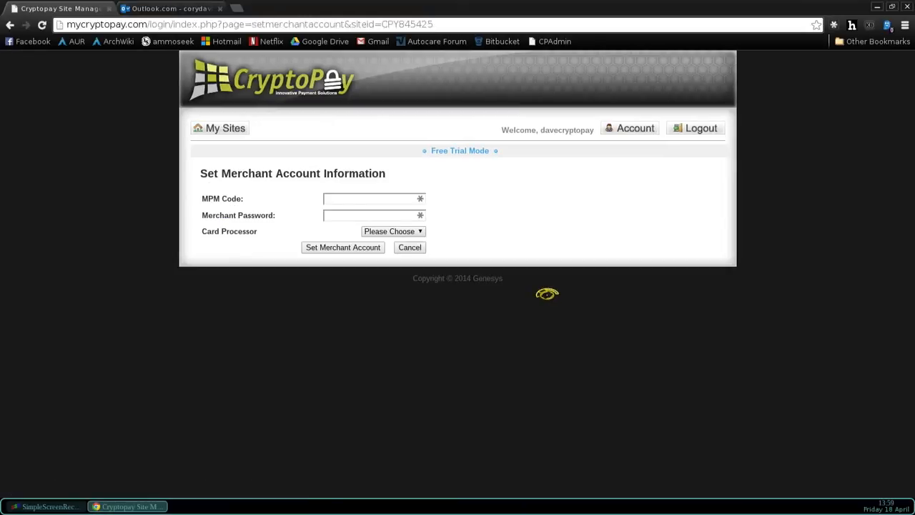
pyautogui.click(140, 13)
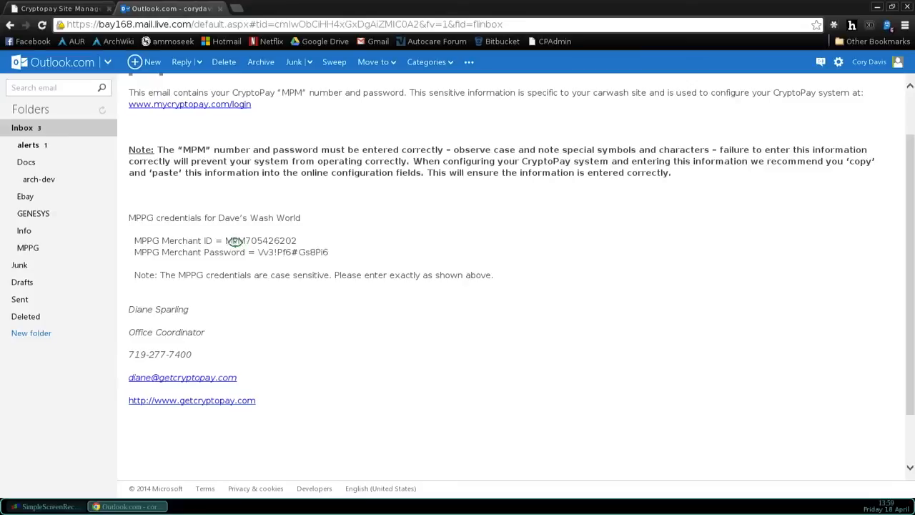
pyautogui.moveTo(226, 241); pyautogui.dragTo(300, 242)
pyautogui.hotkey('ctrl', 'c')
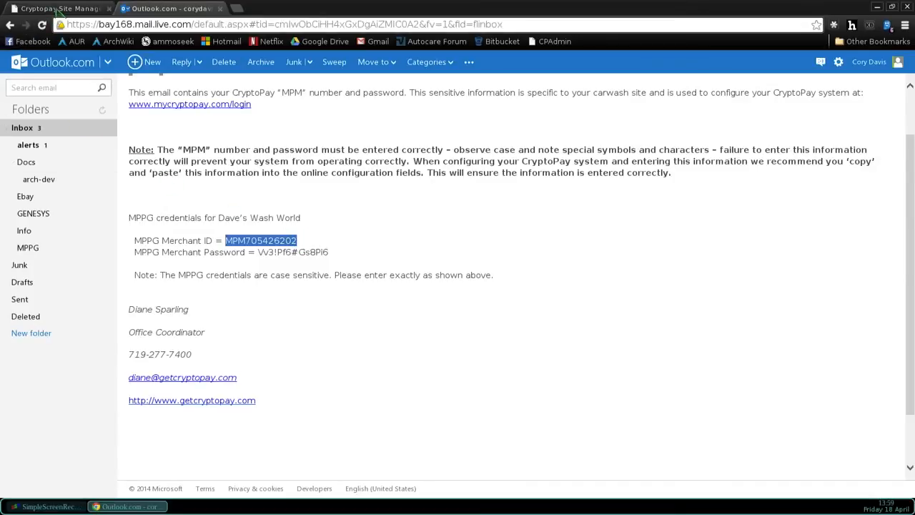
pyautogui.click(57, 8)
pyautogui.click(332, 198)
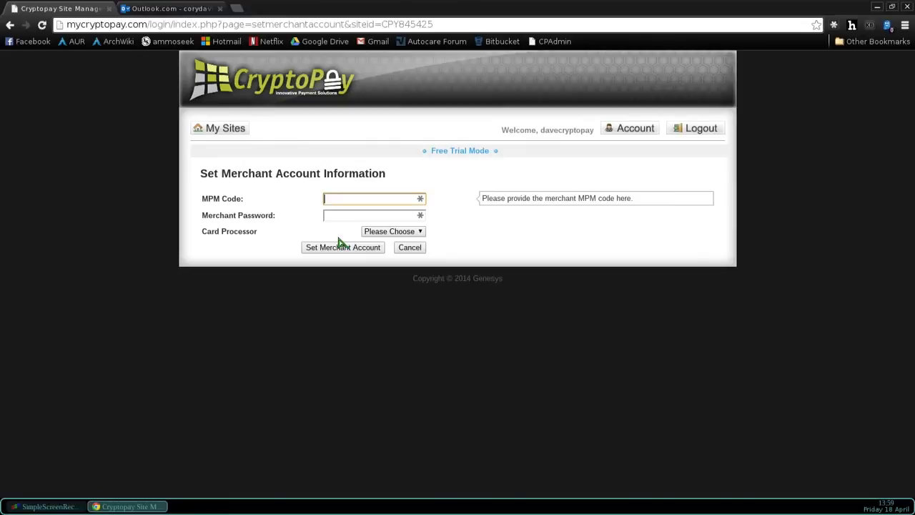
pyautogui.hotkey('ctrl', 'v')
pyautogui.press('Tab')
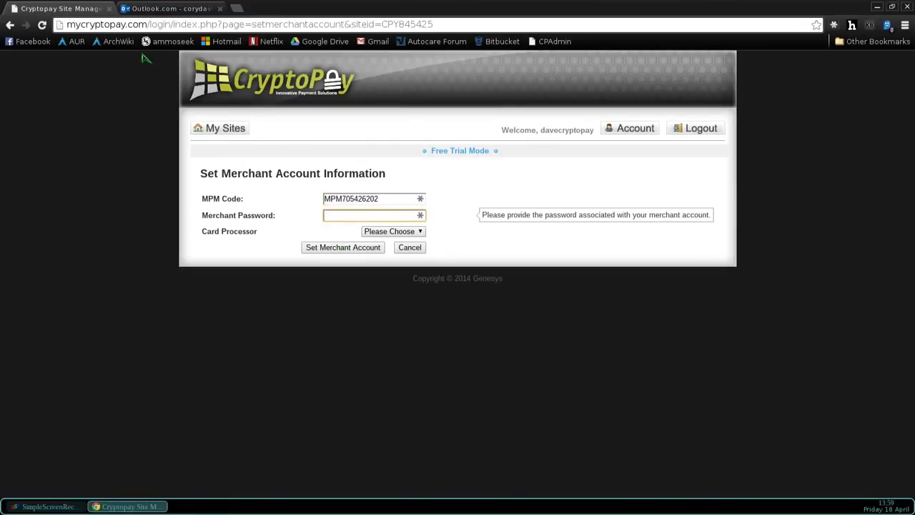
# - Copy the merchant password from the credentials email and return to the CryptoPay form
pyautogui.click(149, 9)
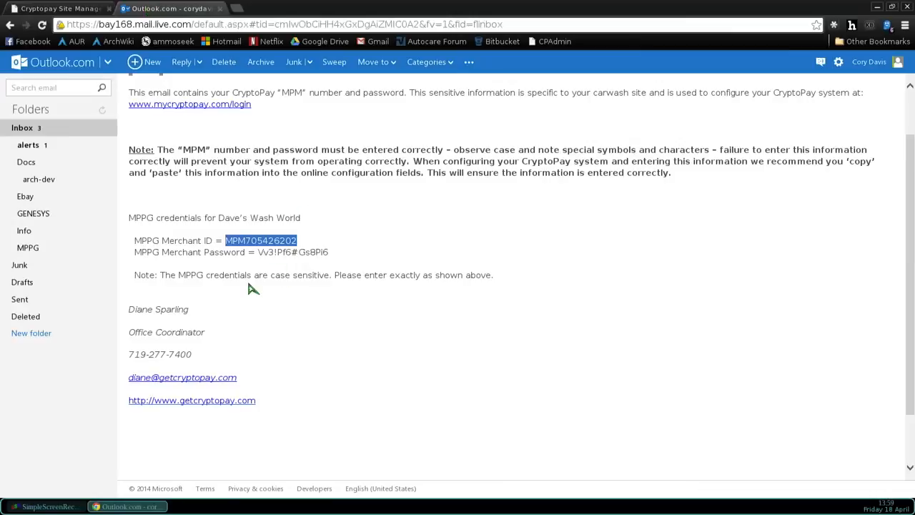
pyautogui.moveTo(259, 252); pyautogui.dragTo(331, 254)
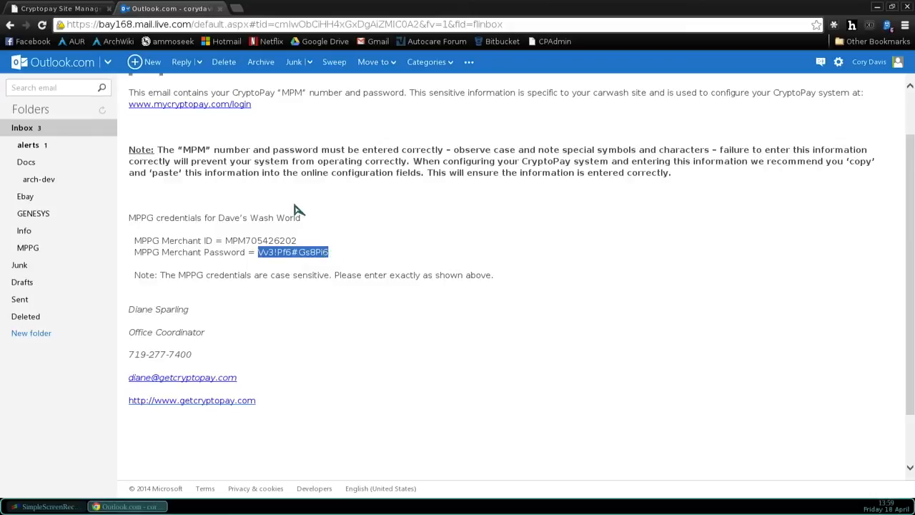
pyautogui.click(25, 10)
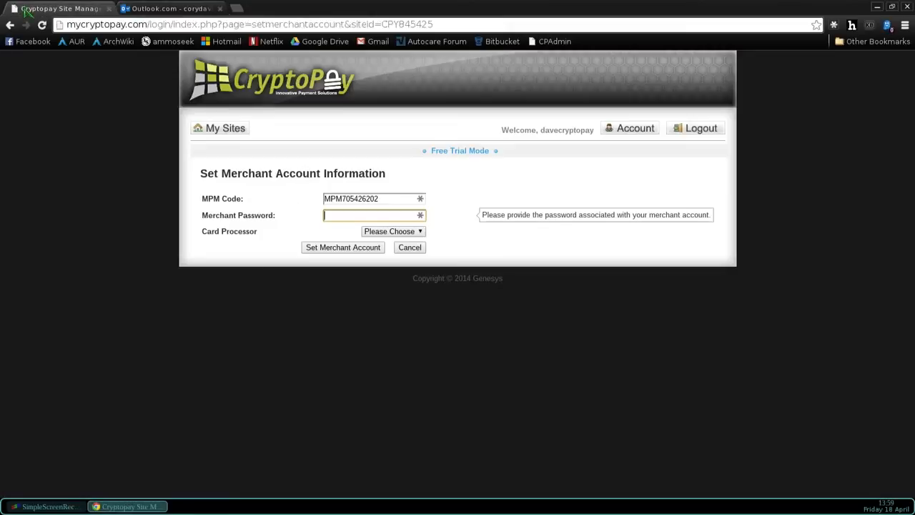
# - Paste the merchant password and choose WorldPay as the card processor
pyautogui.click(344, 215)
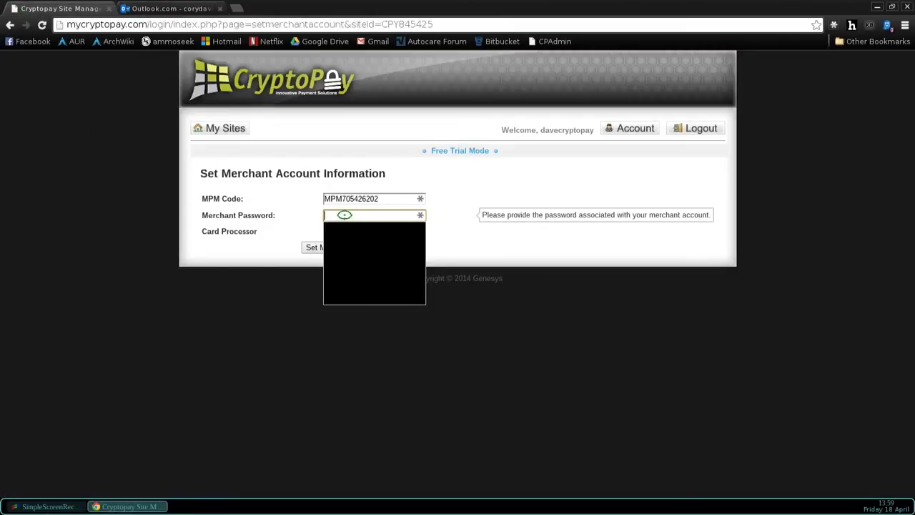
pyautogui.hotkey('ctrl', 'v')
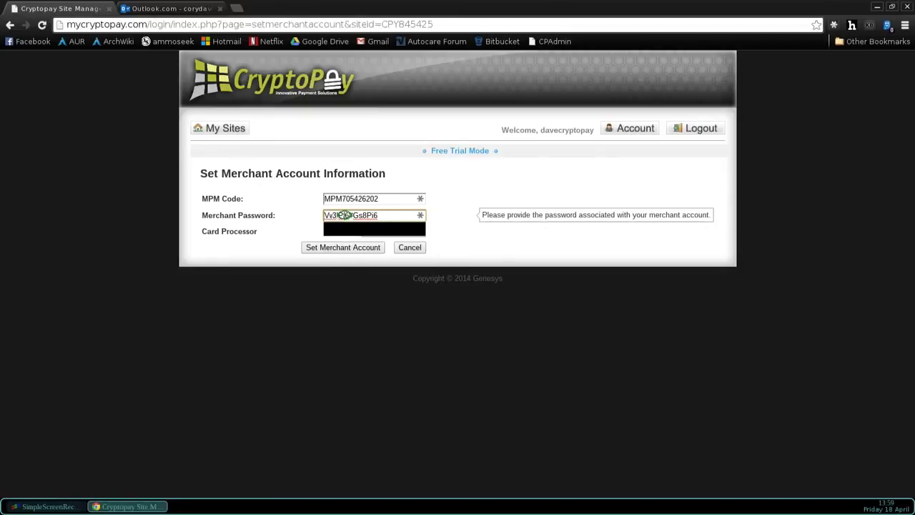
pyautogui.press('Tab')
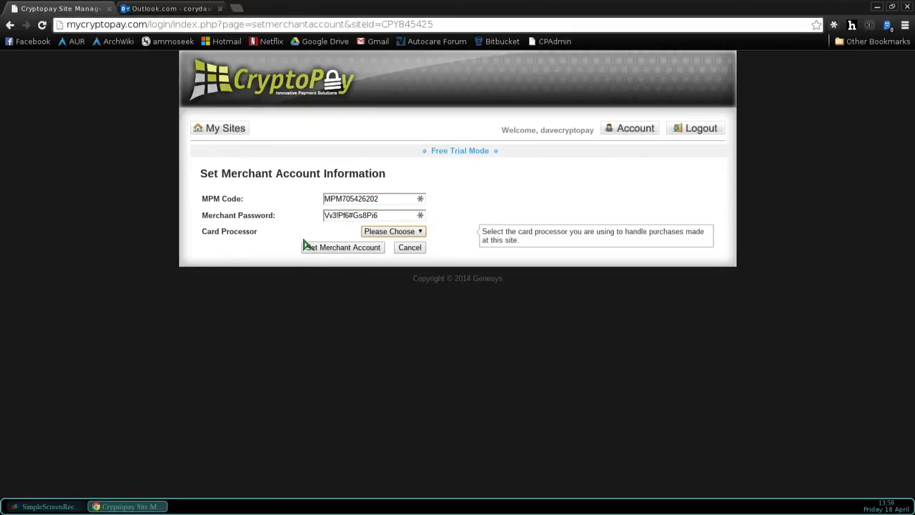
pyautogui.click(421, 232)
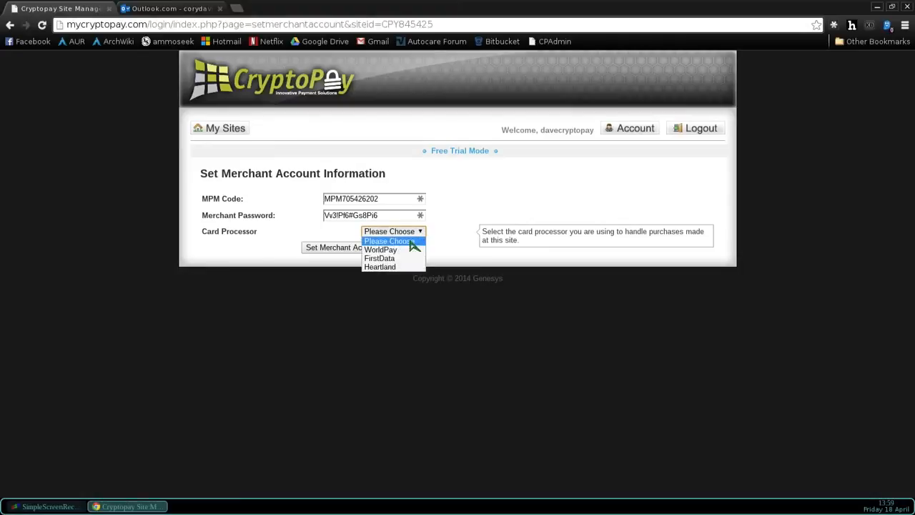
pyautogui.click(397, 251)
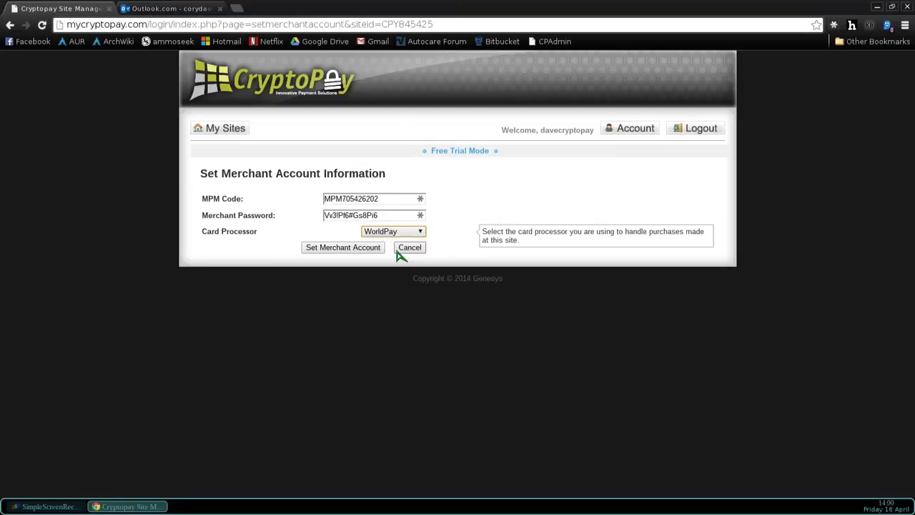
# - Save the merchant account details and reopen Setup for Dave's Wash World
pyautogui.click(336, 250)
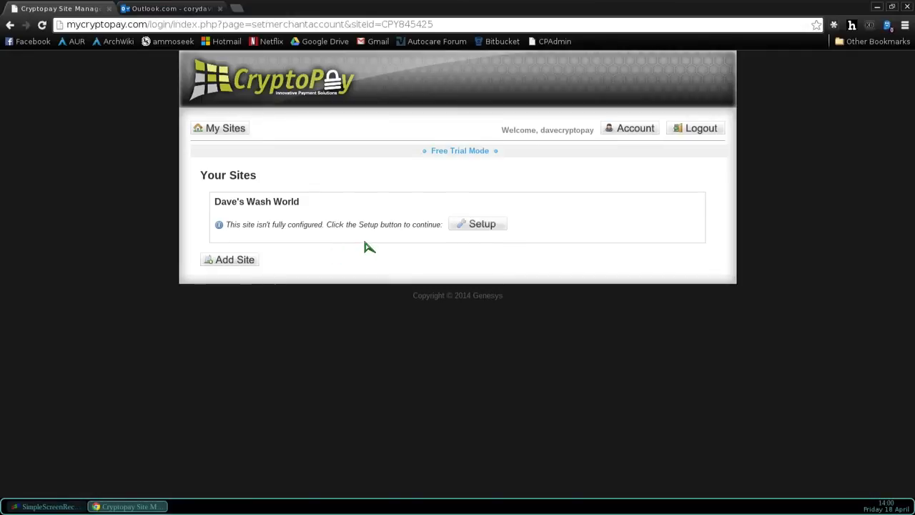
pyautogui.click(480, 225)
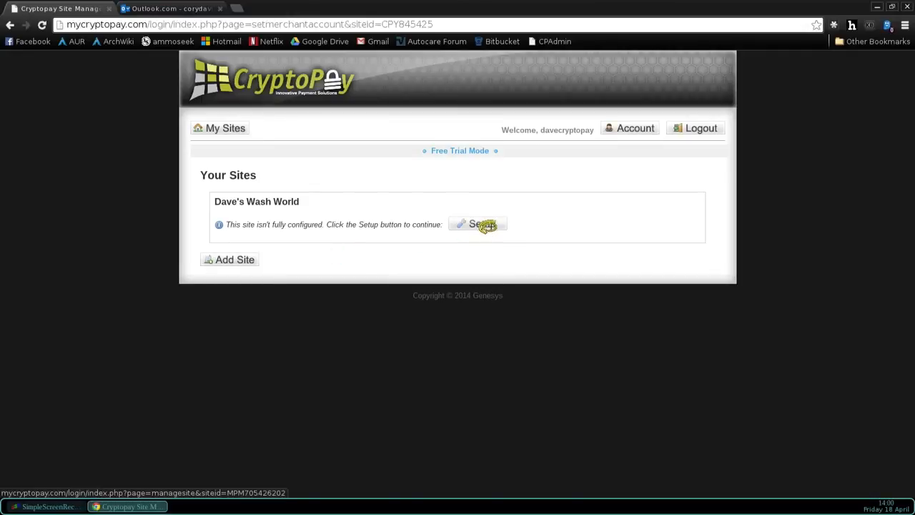